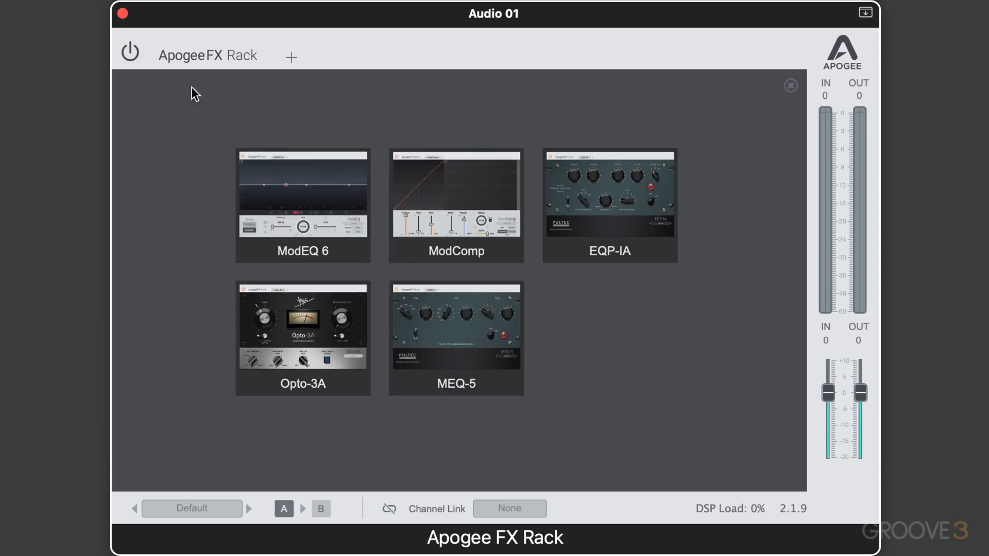
Step: Add a ModEQ 6 to the empty rack and switch the rack's power on
click(130, 55)
click(130, 56)
click(316, 209)
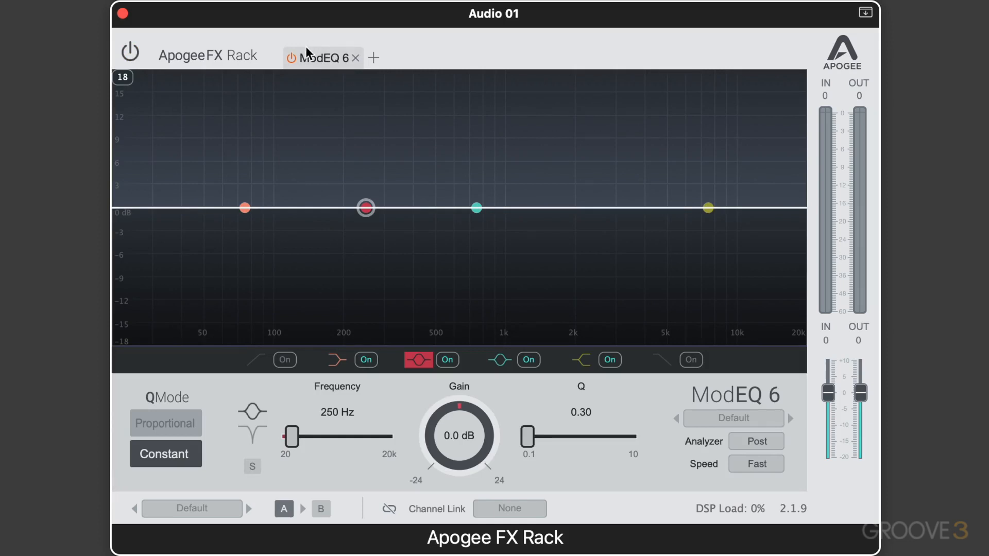
click(129, 53)
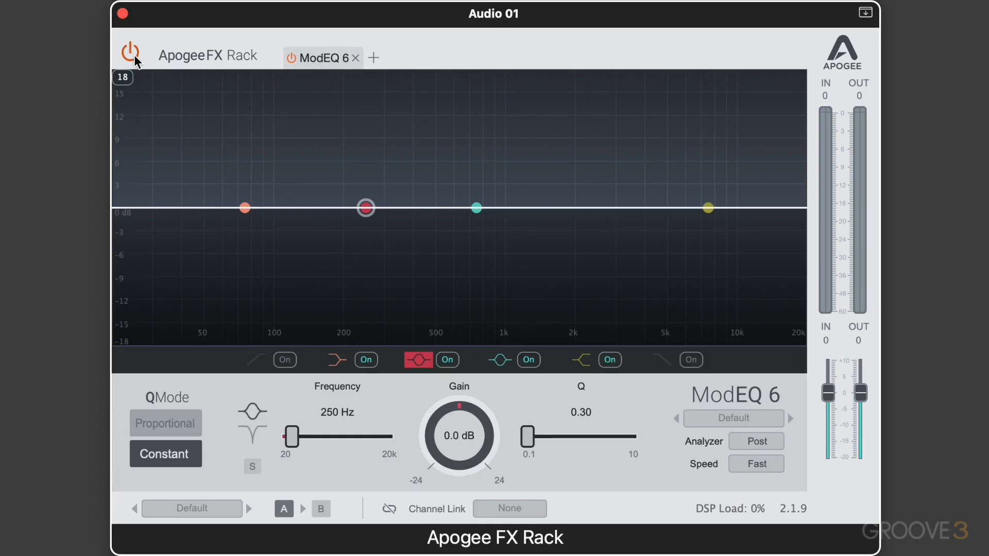
Step: Add the EQP-IA equalizer and the Opto-3A compressor to the rack behind the ModEQ 6
click(291, 59)
click(374, 57)
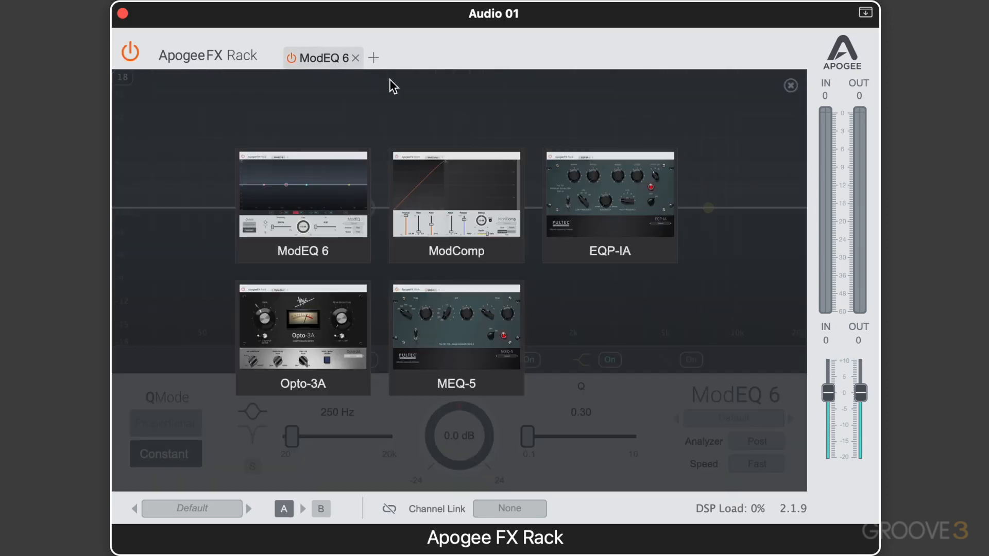
click(604, 219)
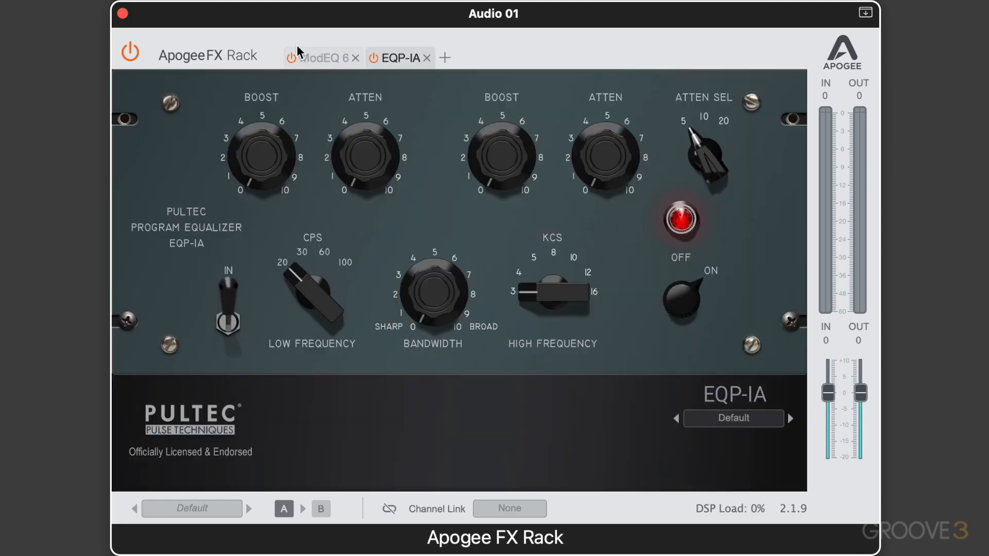
click(331, 60)
click(396, 59)
click(445, 57)
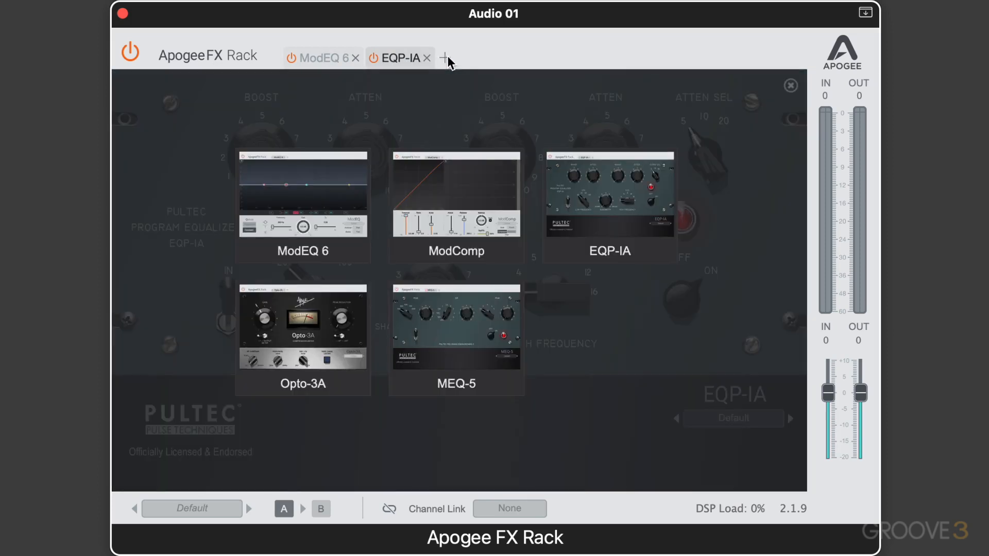
click(311, 329)
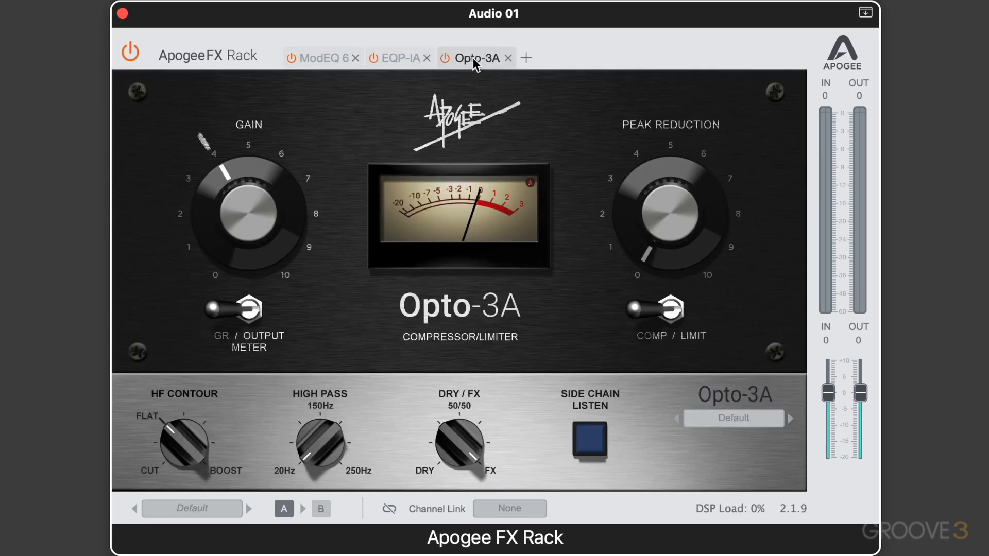
Step: Try out reordering the effect chain by moving the Opto-3A ahead of the EQP-IA and restoring the original order
drag(472, 58, 403, 54)
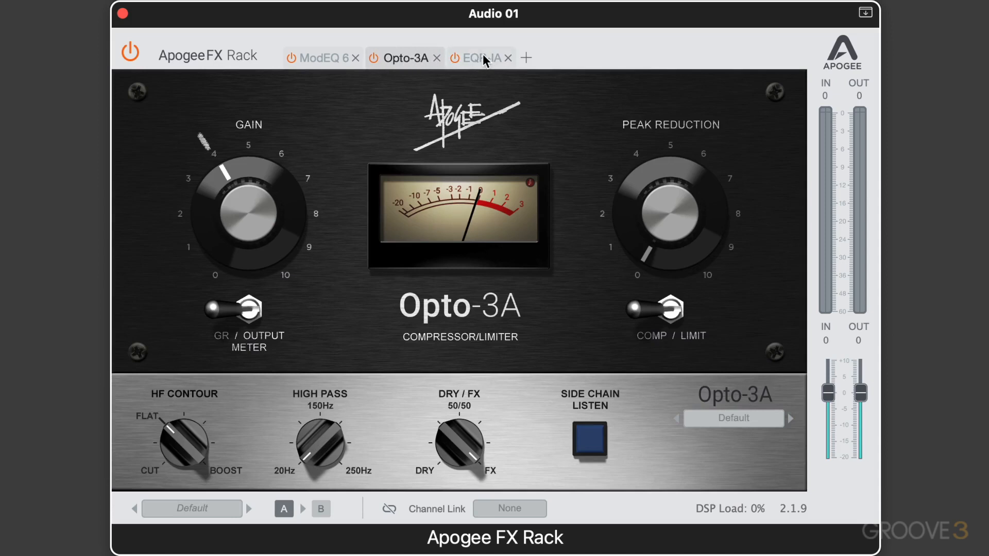
drag(483, 57, 393, 66)
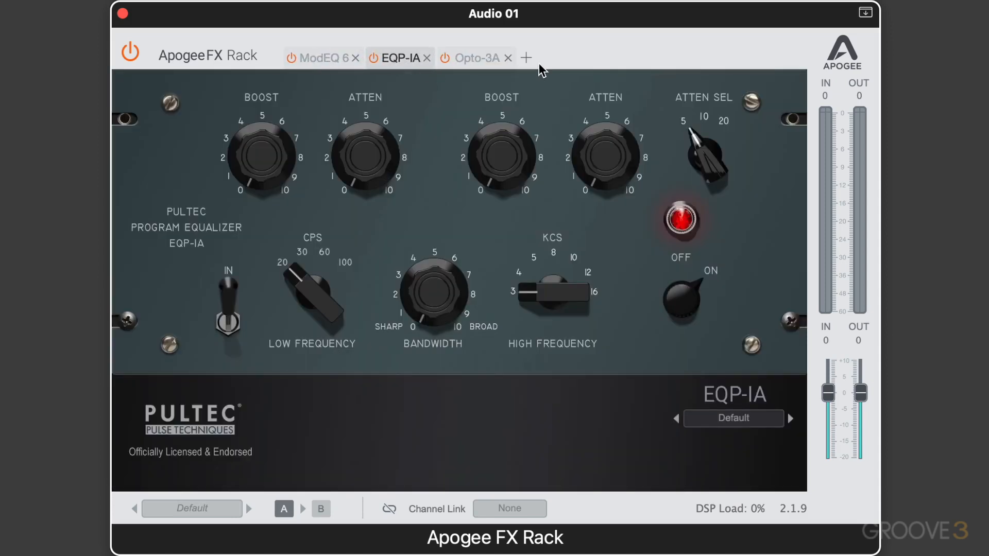
Step: Change the rack's interface from the light to the dark colour theme
click(846, 60)
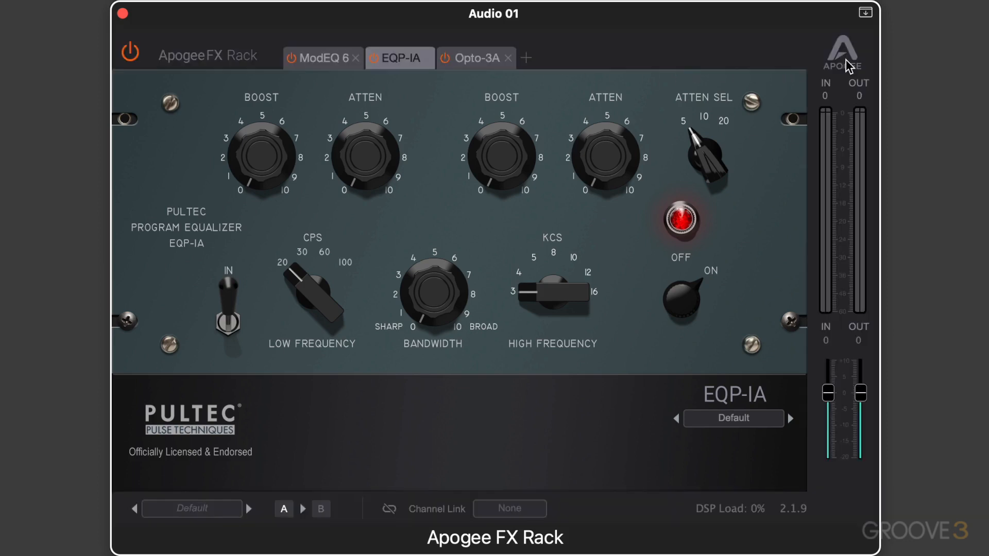
click(846, 59)
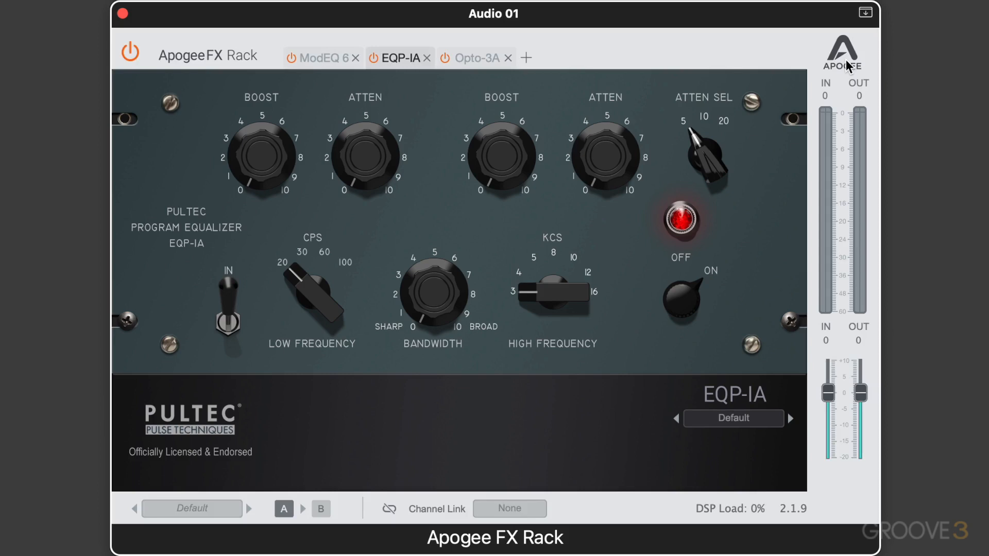
click(846, 60)
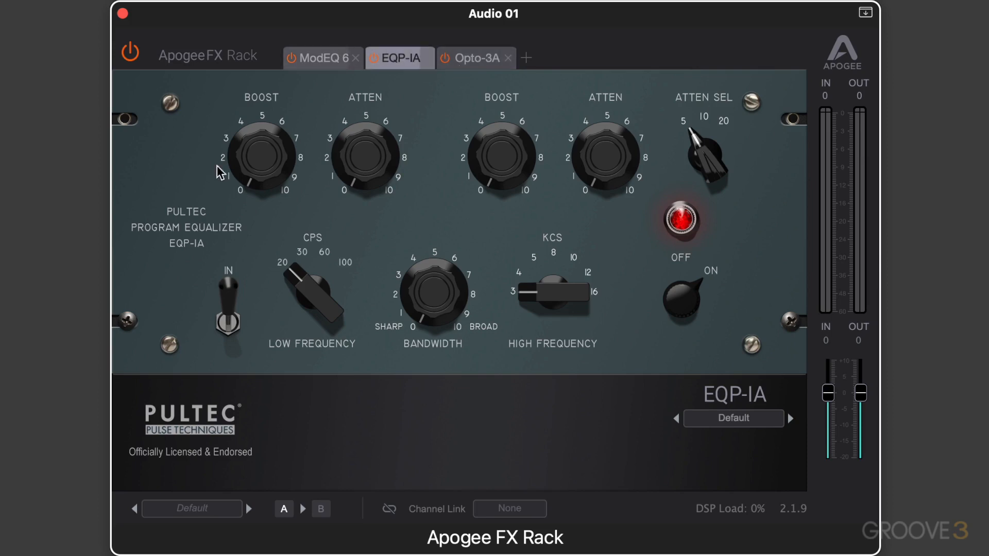
Step: Load the Danilos Bass Chain rack preset and agree to replace all current effect instances
click(196, 513)
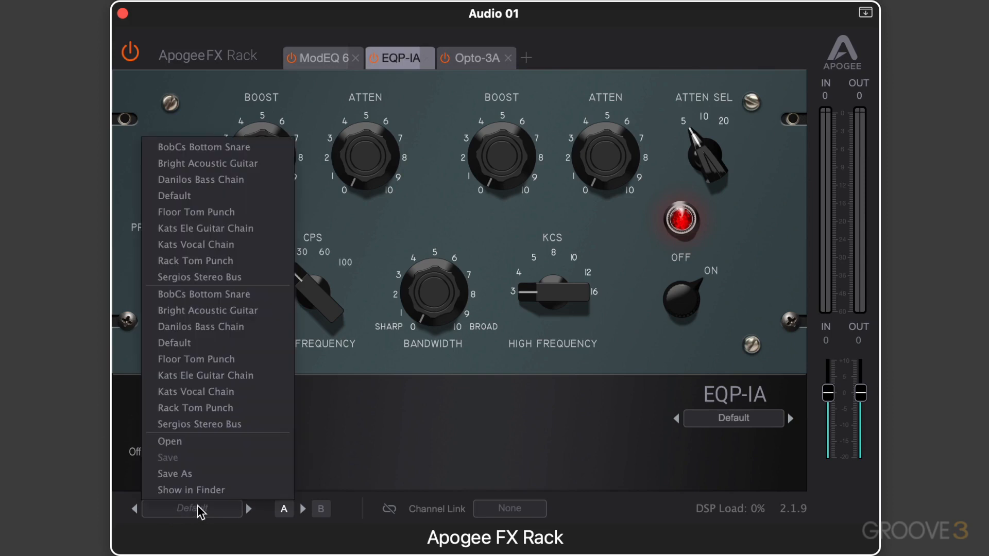
click(206, 326)
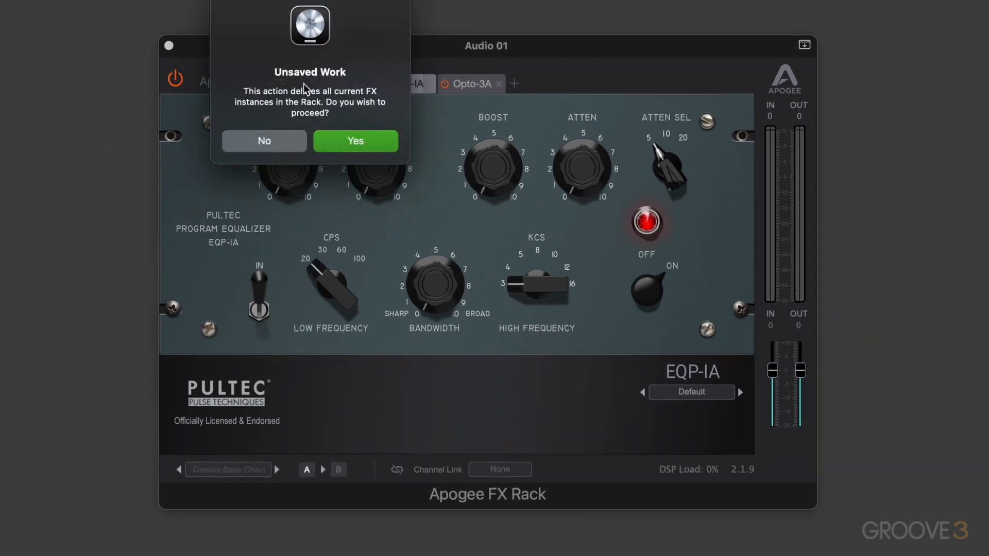
click(339, 143)
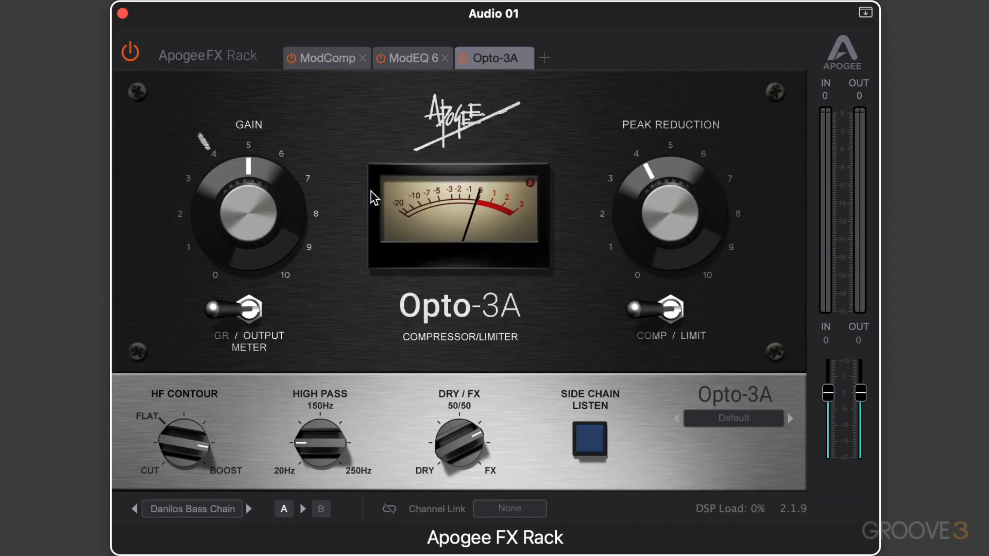
Step: Load the Kats Ele Guitar Chain rack preset
click(190, 509)
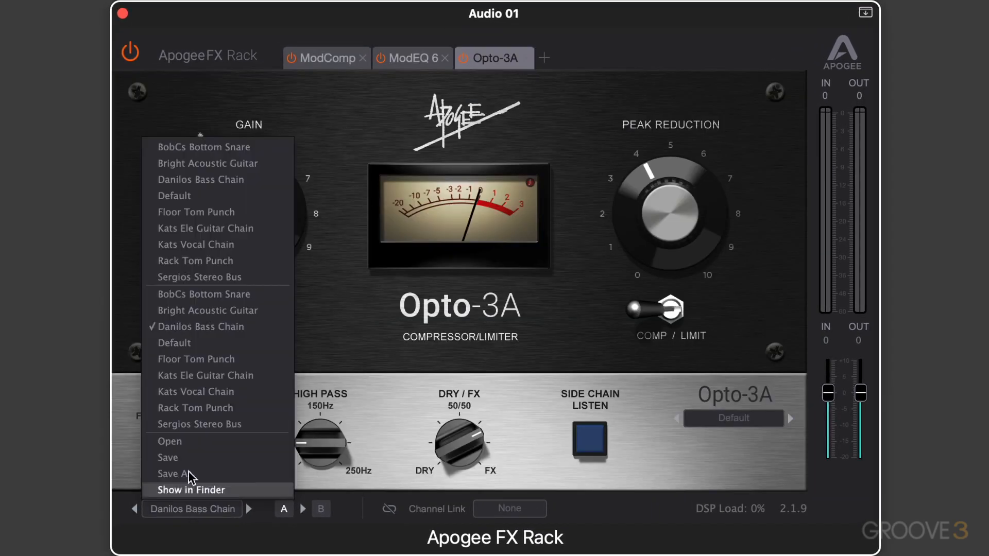
click(183, 377)
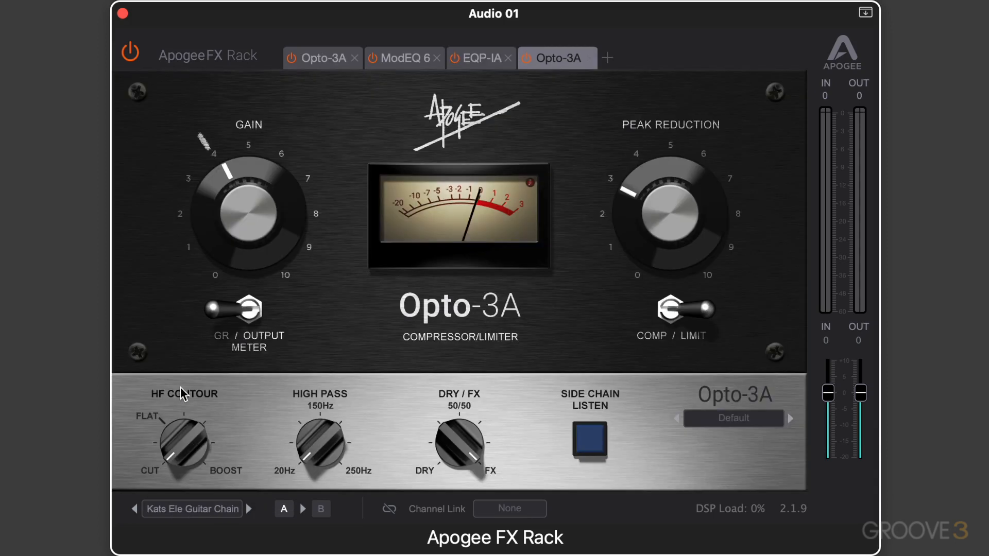
click(203, 511)
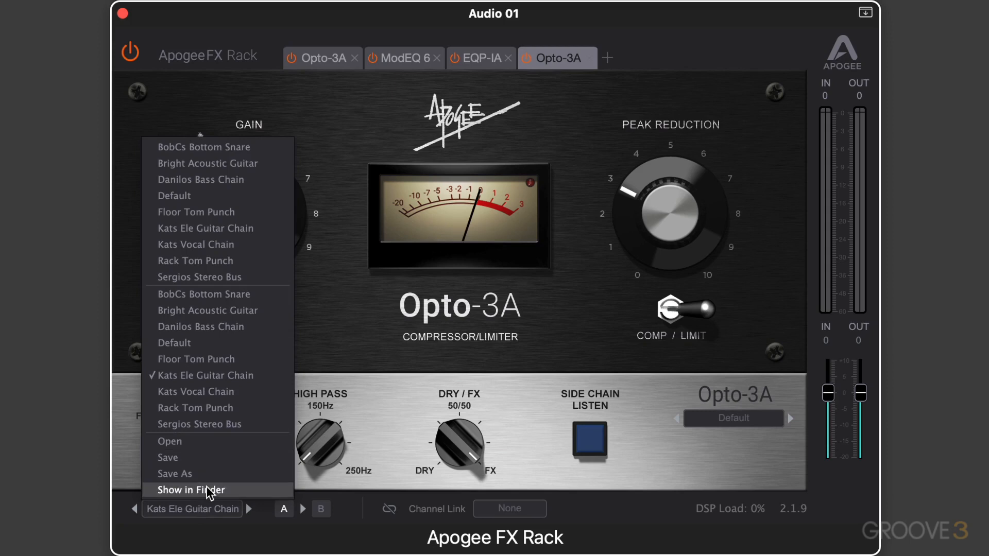
click(385, 421)
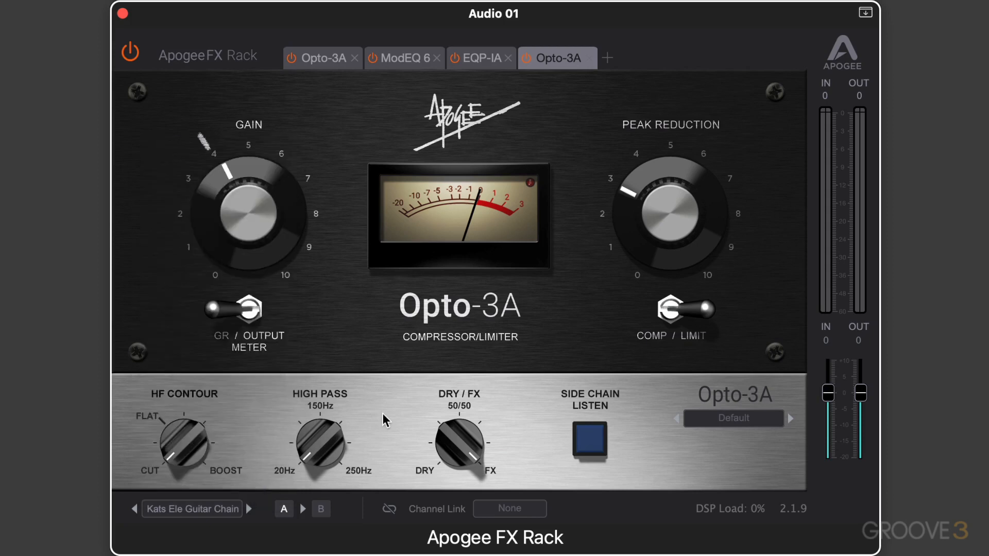
Step: In setting B of the ModEQ 6, move the red band to 602 Hz at 7.4 dB and the yellow band to 3217 Hz at 4.2 dB
click(320, 509)
click(285, 510)
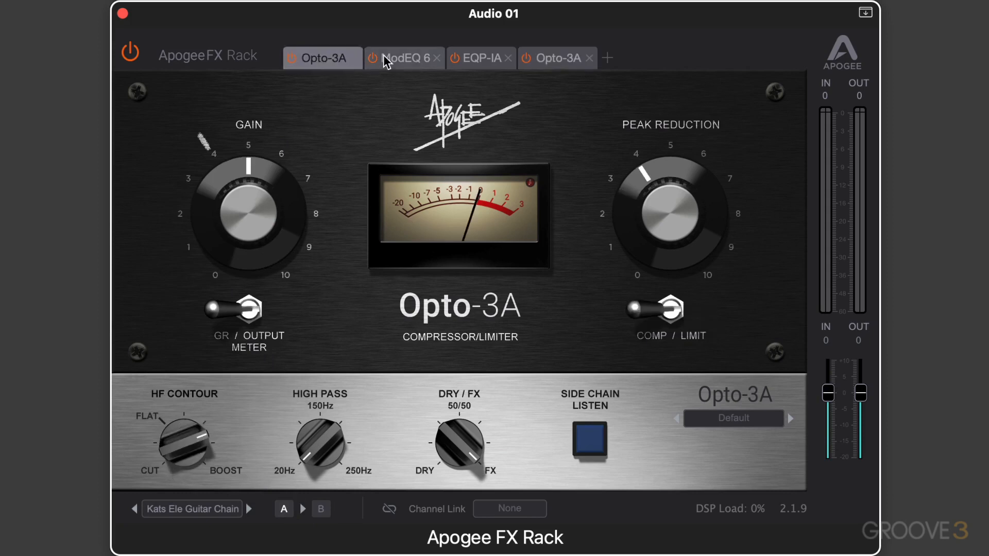
click(404, 58)
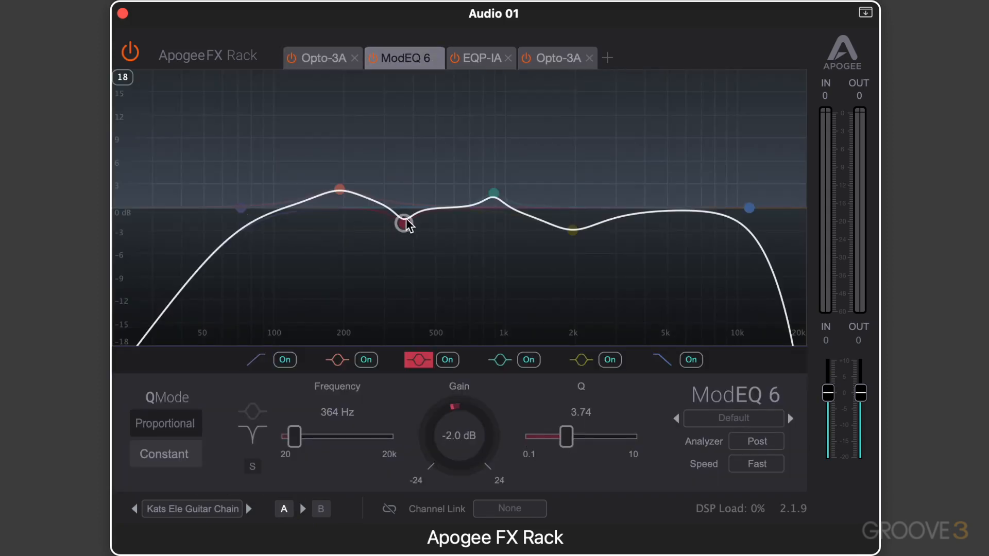
click(321, 508)
click(404, 225)
drag(404, 225, 454, 149)
drag(572, 228, 624, 176)
Step: Compare settings A and B of the rack and copy setting B to A
click(284, 509)
click(322, 510)
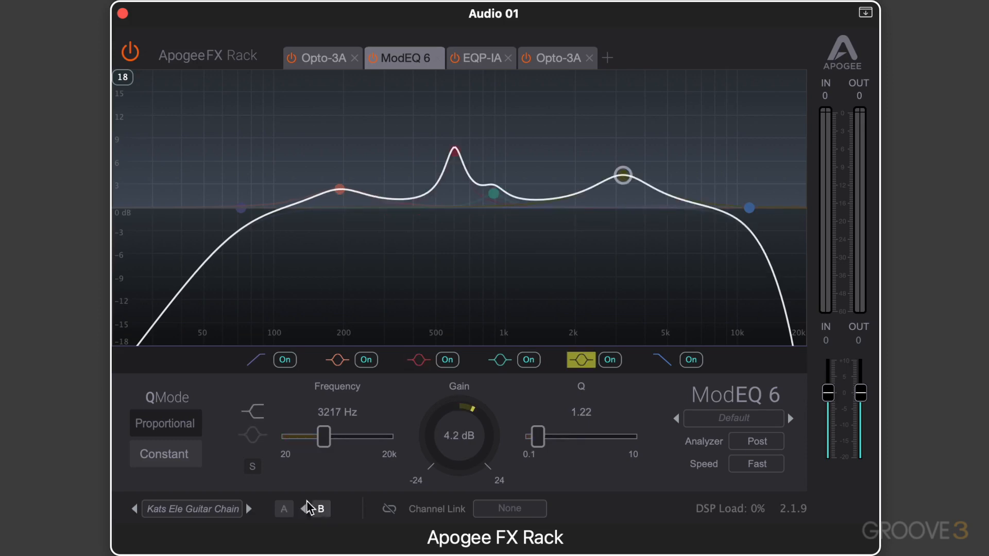
click(285, 510)
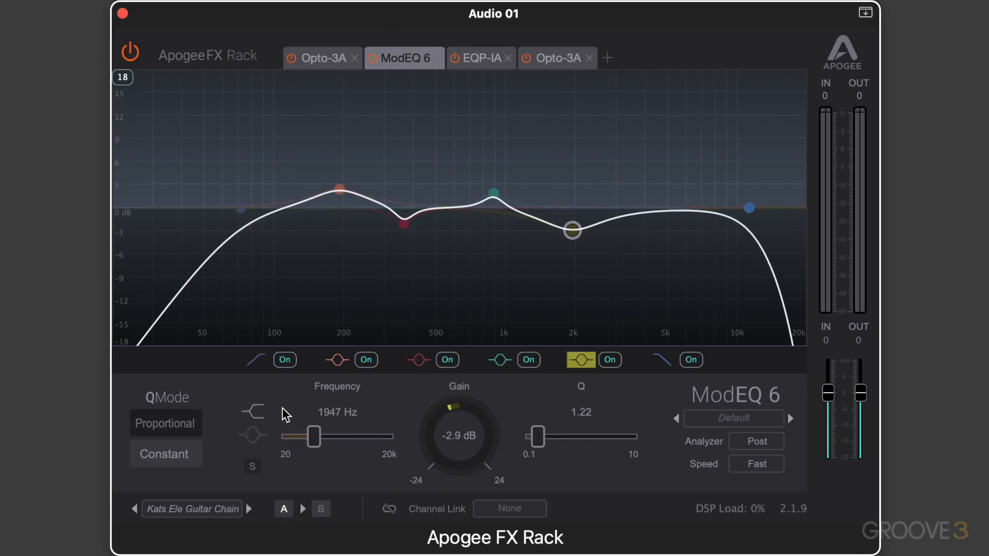
click(321, 509)
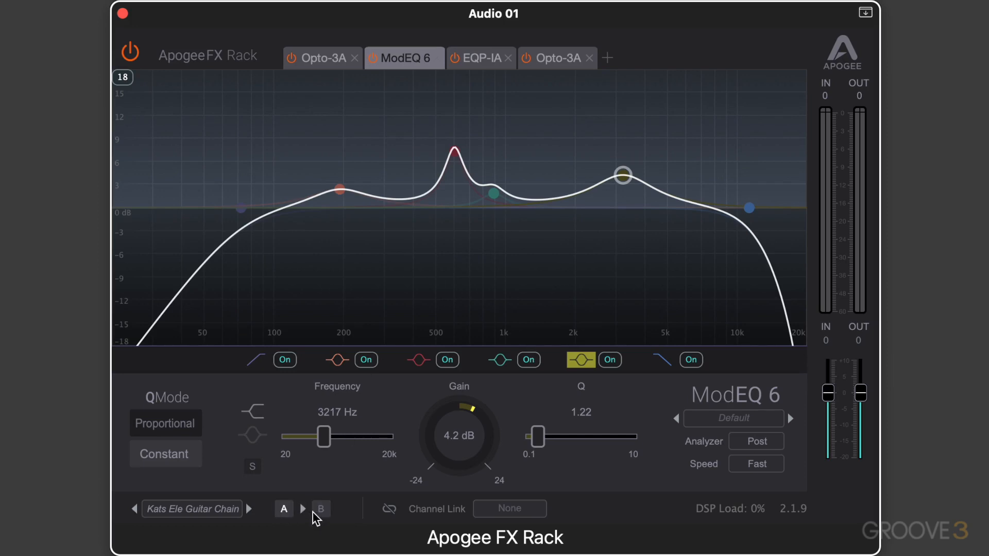
Step: Pull the ModEQ 6's orange low band down into a cut in setting B and compare it with setting A
drag(340, 190, 363, 271)
click(283, 508)
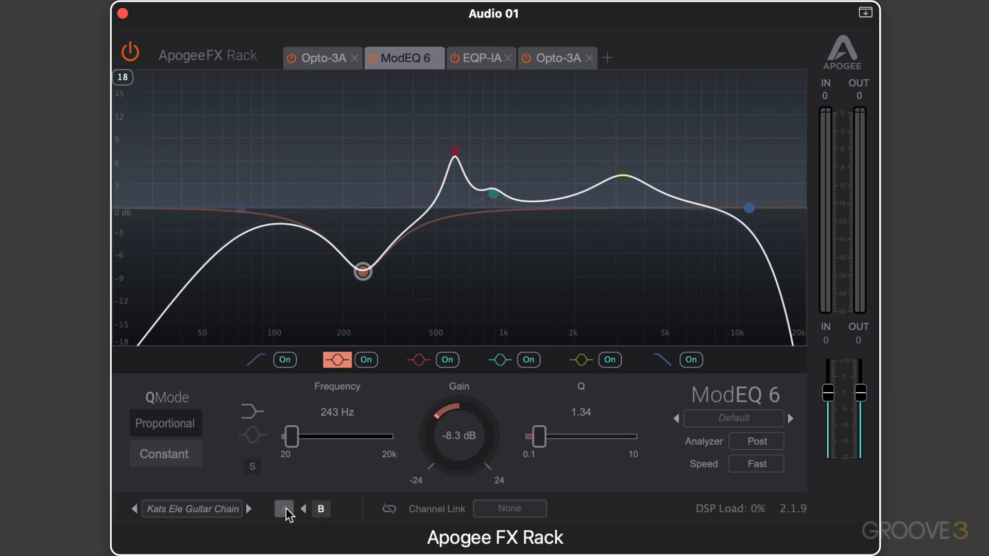
click(320, 509)
click(287, 510)
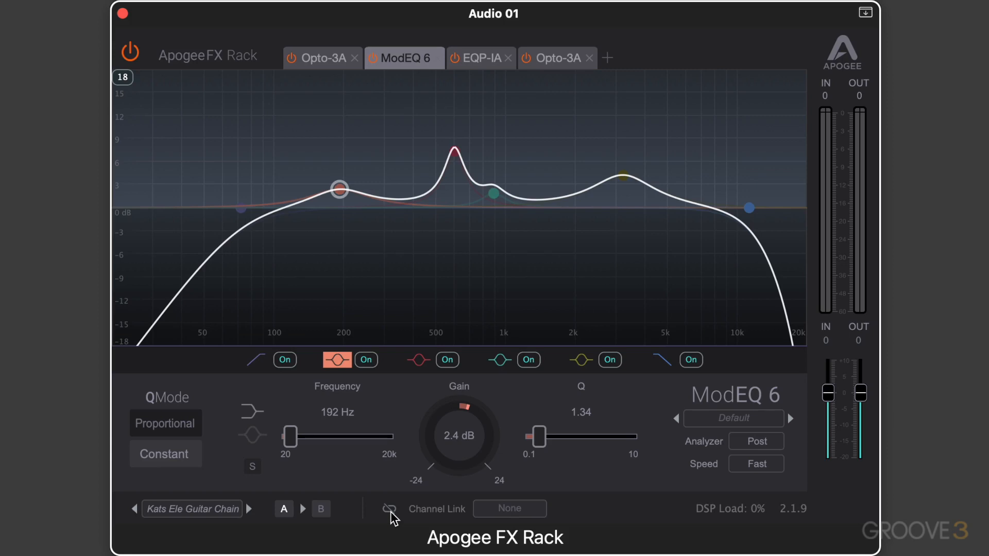
Step: Link the rack to the Analog 1-2 channel and set the channel link back to None
click(522, 509)
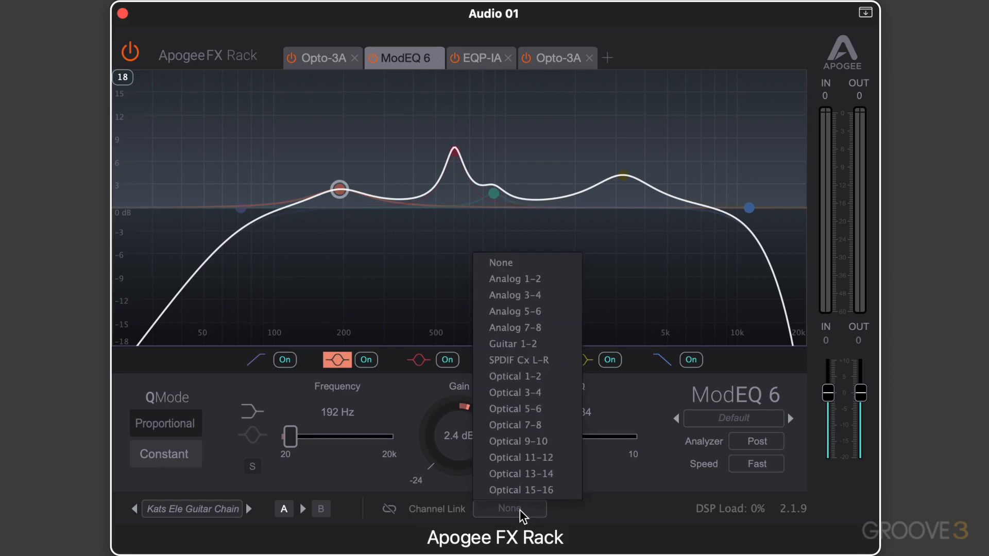
click(530, 286)
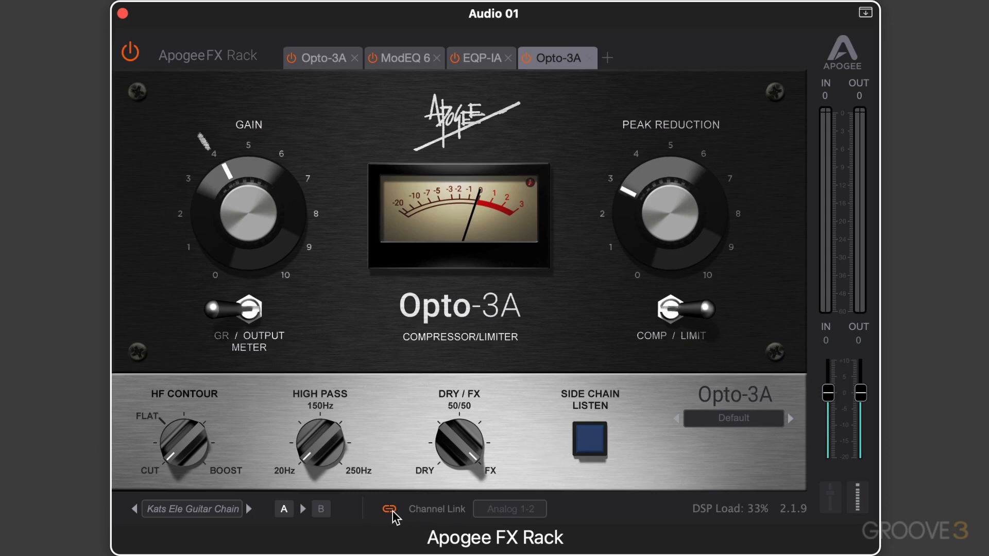
click(516, 510)
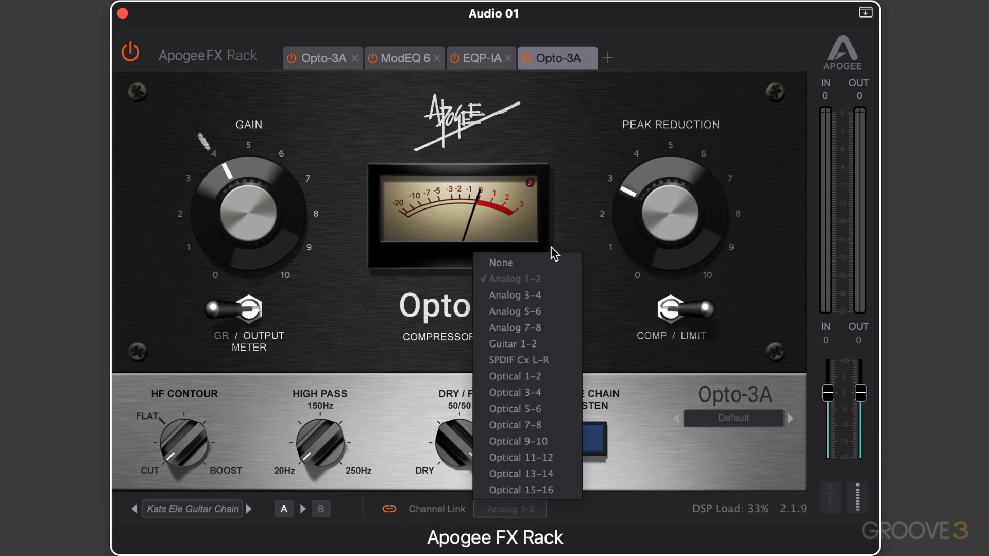
click(528, 267)
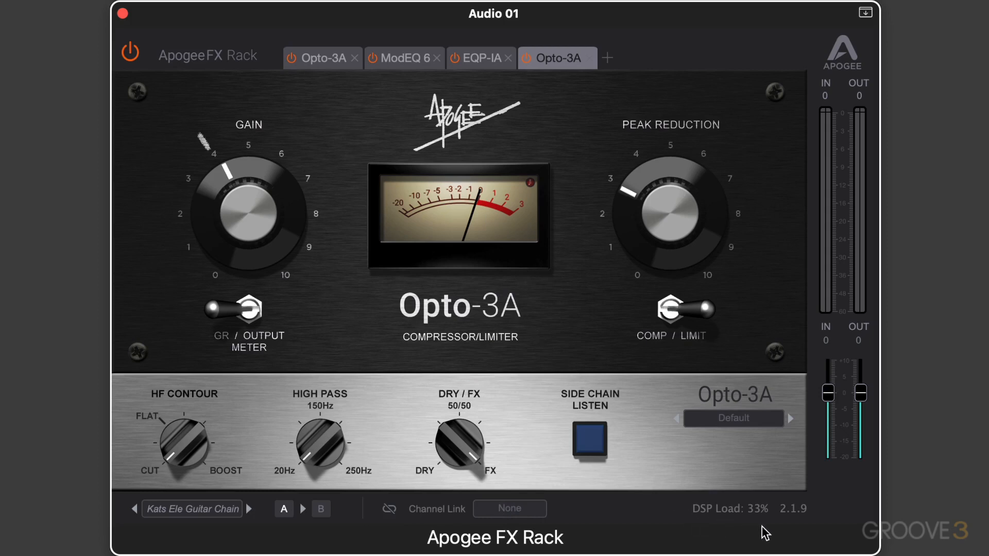
Step: Link the rack to Analog 1-2 again, show the linked hardware channel strip and return to the level meters
click(521, 510)
click(514, 280)
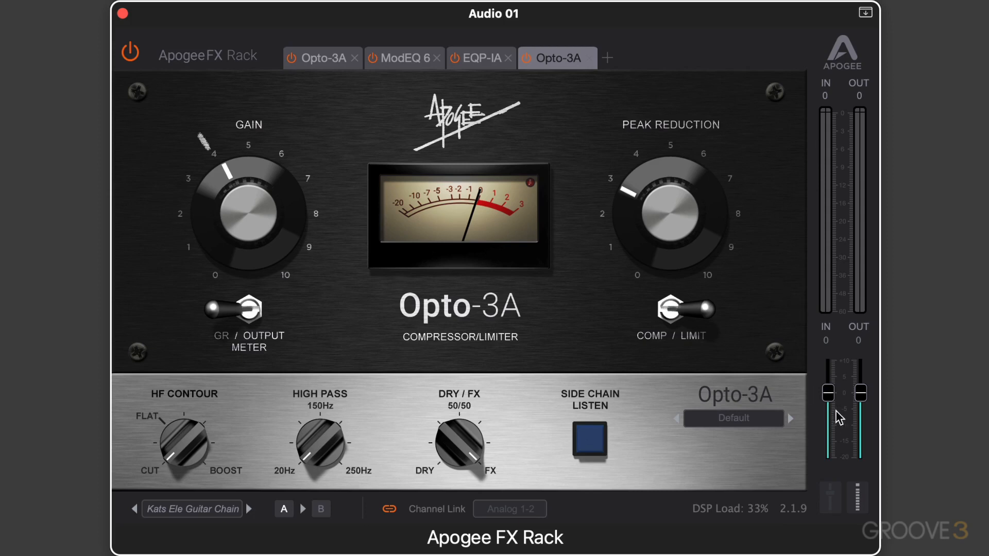
click(831, 495)
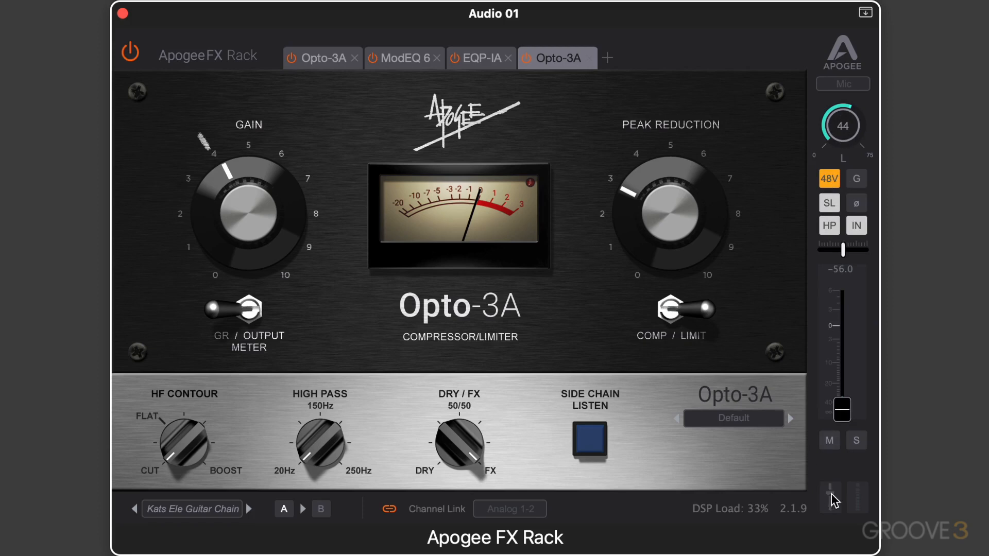
click(856, 499)
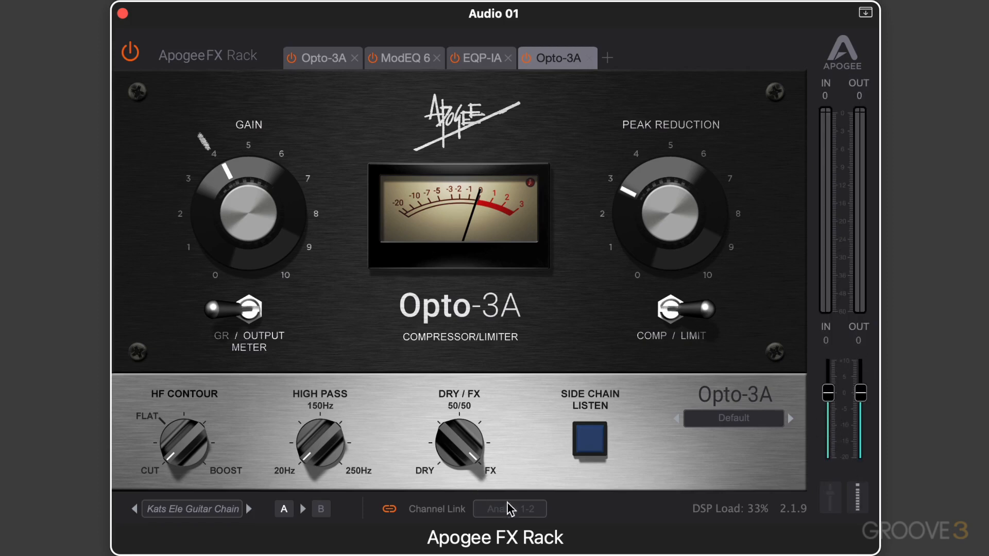
Step: Set the channel link to None and lower the rack's input level to -3 and its output level to -1
click(525, 511)
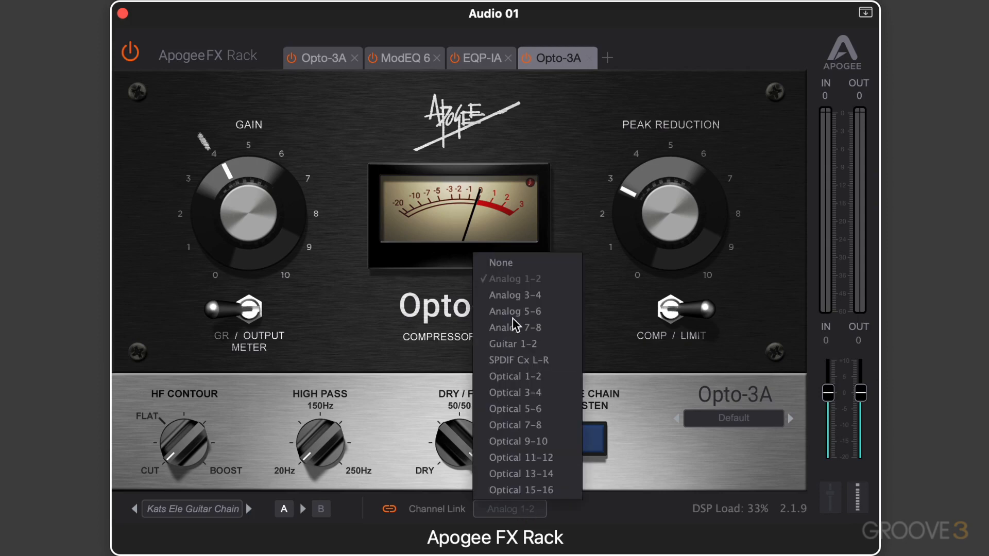
click(516, 267)
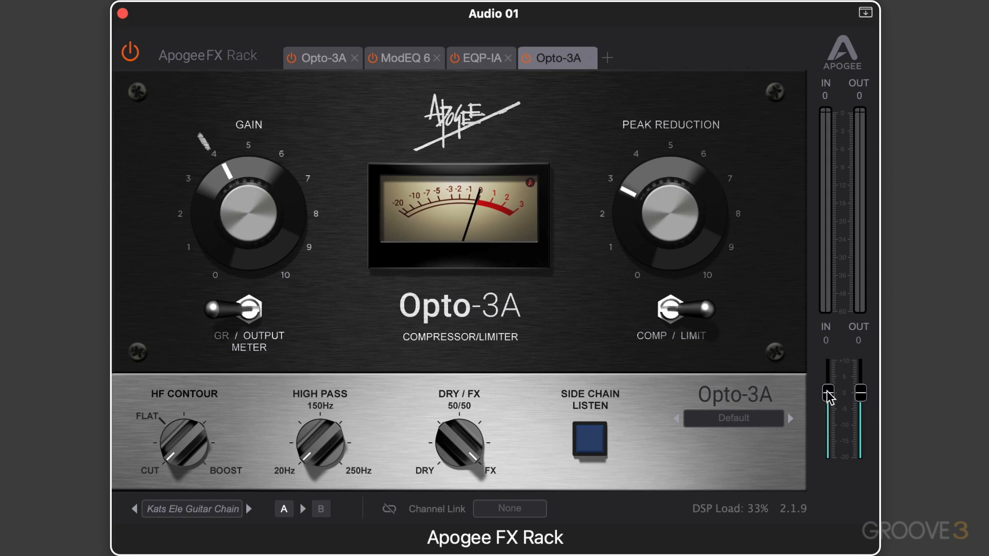
drag(828, 395, 855, 398)
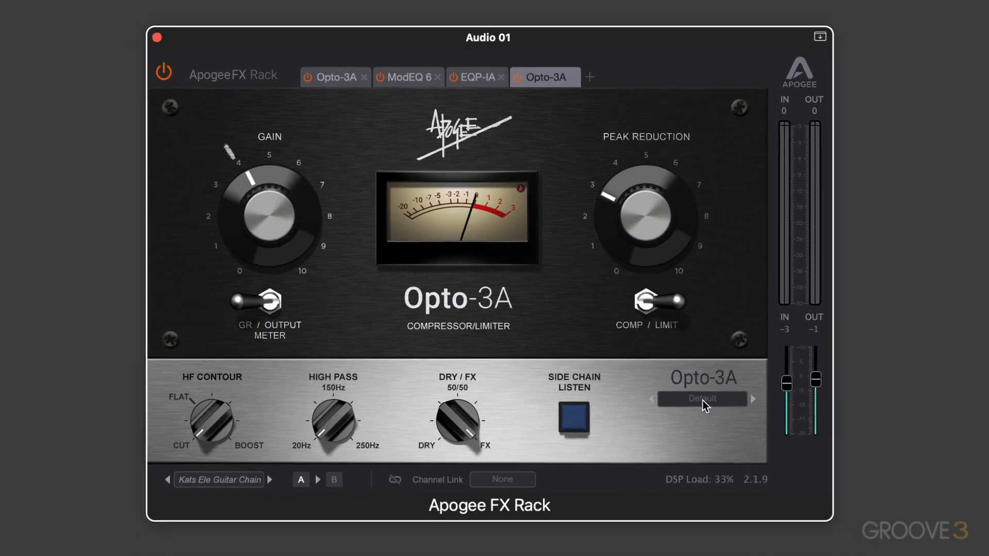
Step: Load the Dynamic Vocals preset into the last Opto-3A and the High Hat Basic preset into the ModEQ 6
click(733, 419)
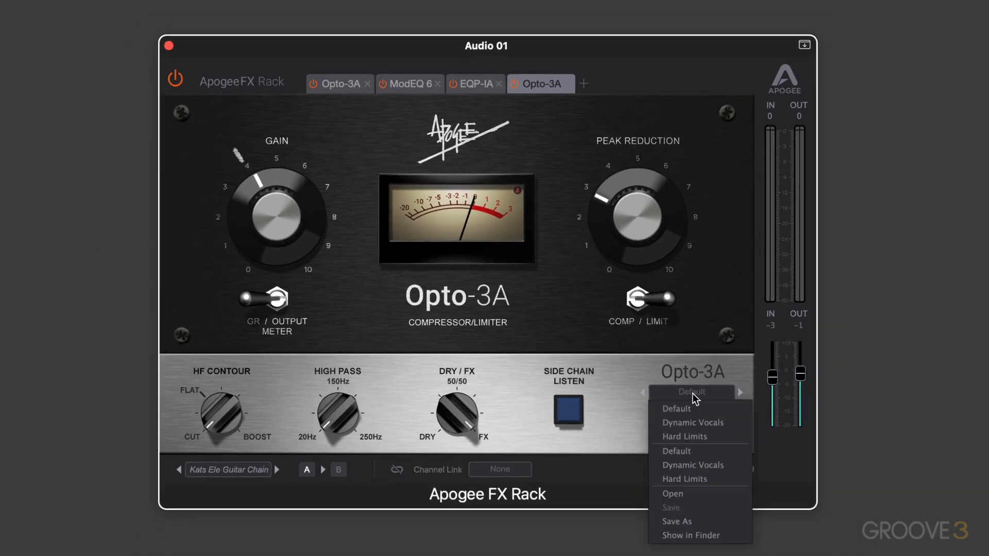
click(692, 465)
click(476, 84)
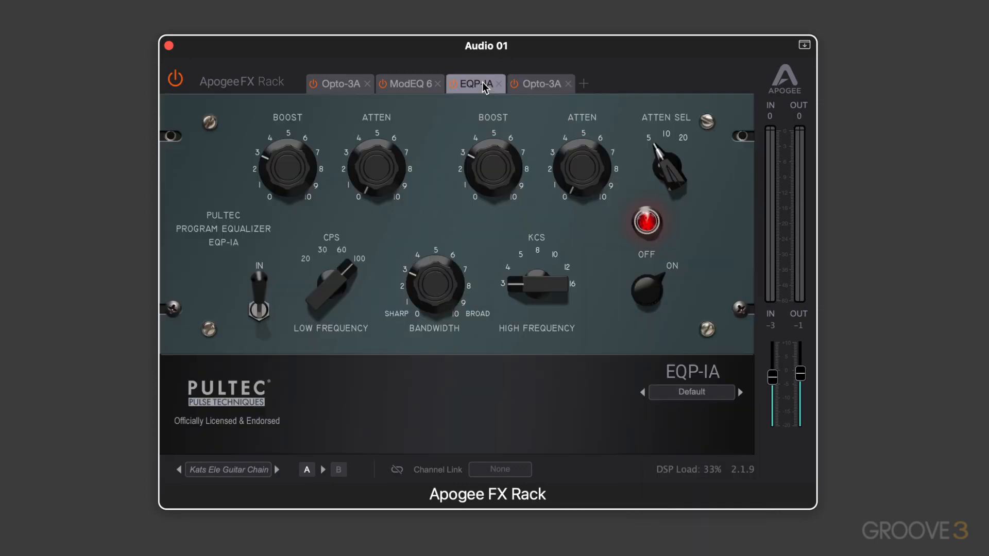
click(411, 84)
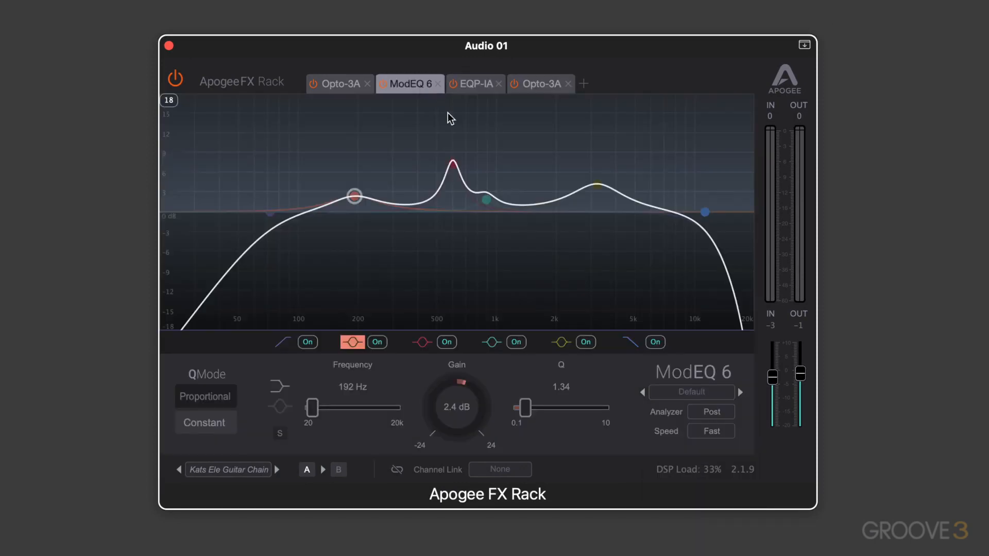
click(690, 392)
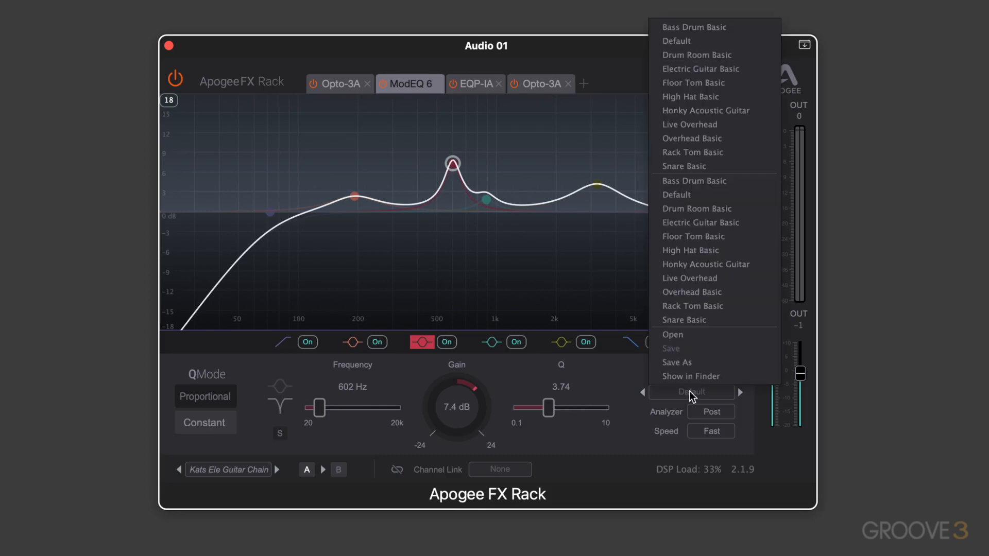
click(690, 250)
click(355, 85)
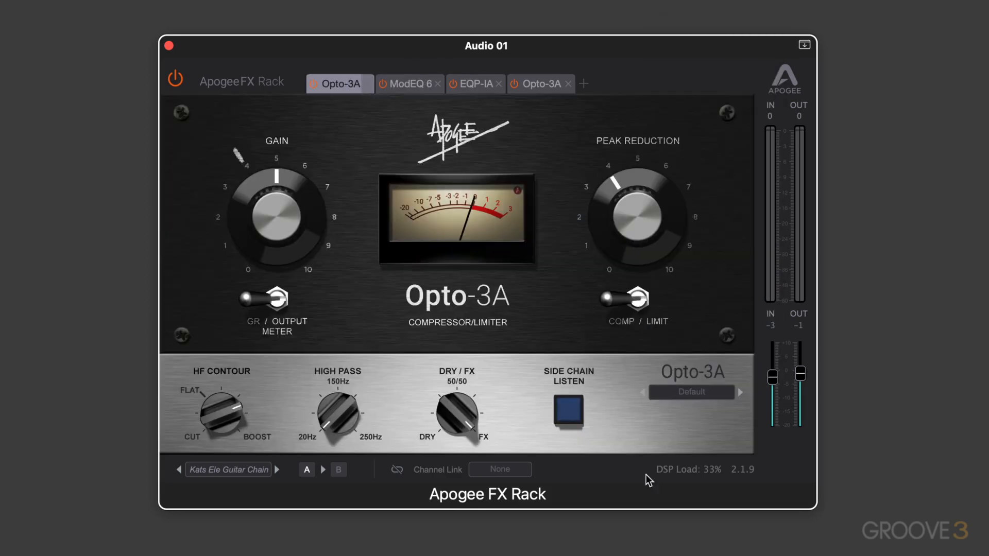